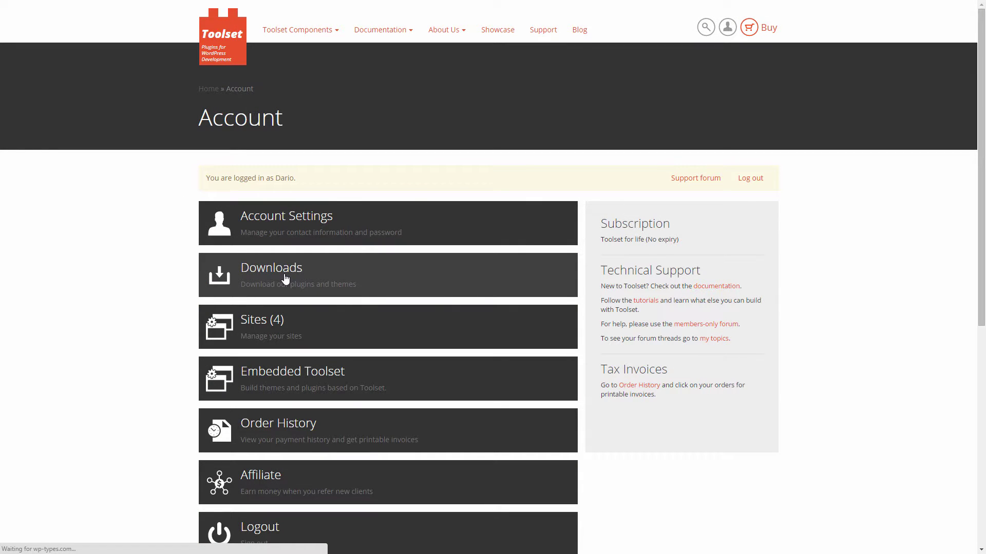
Step: Go to wp-types.com Downloads, Application frameworks tab, and locate the Framework Installer 1.9.0 download
left_click(285, 278)
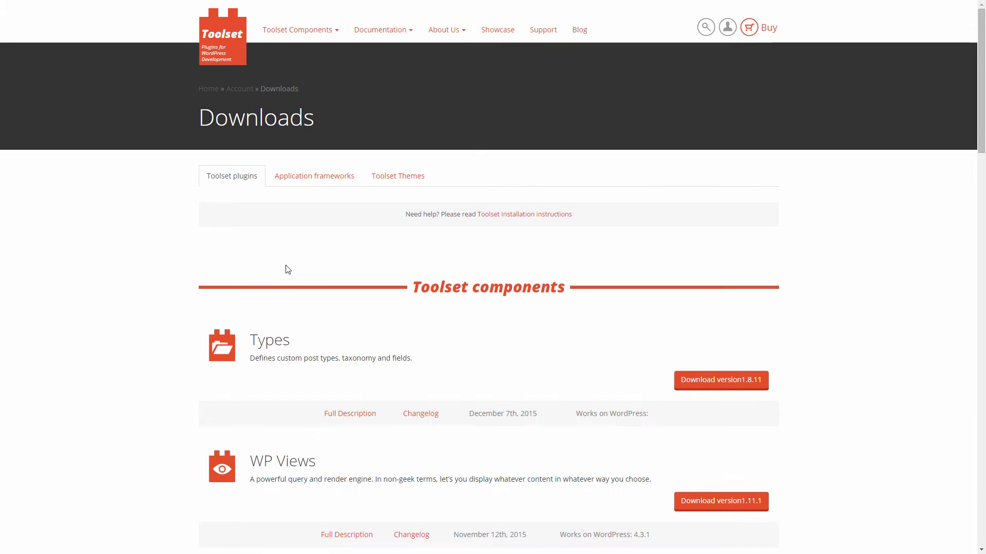
left_click(312, 177)
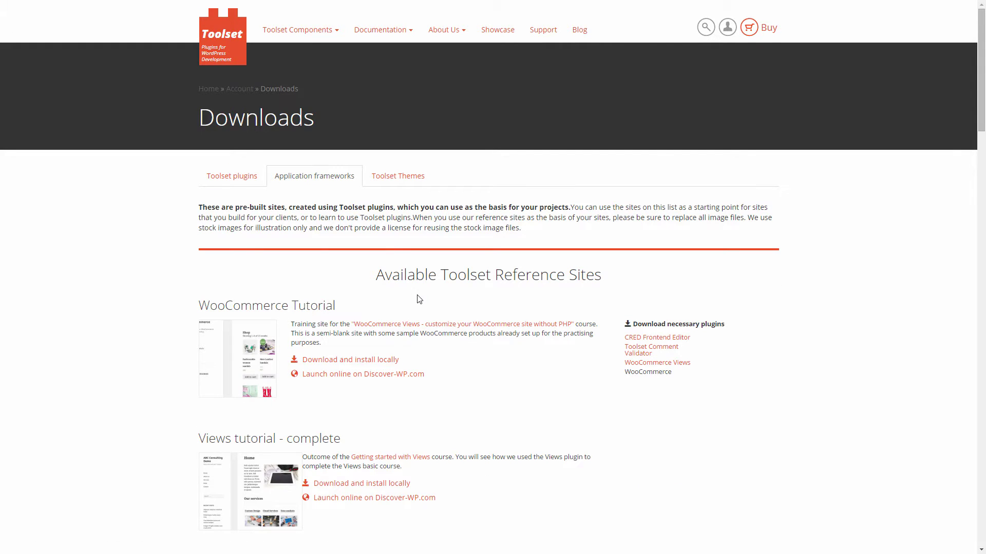
scroll(418, 299, "down", 1)
scroll(418, 299, "down", 20)
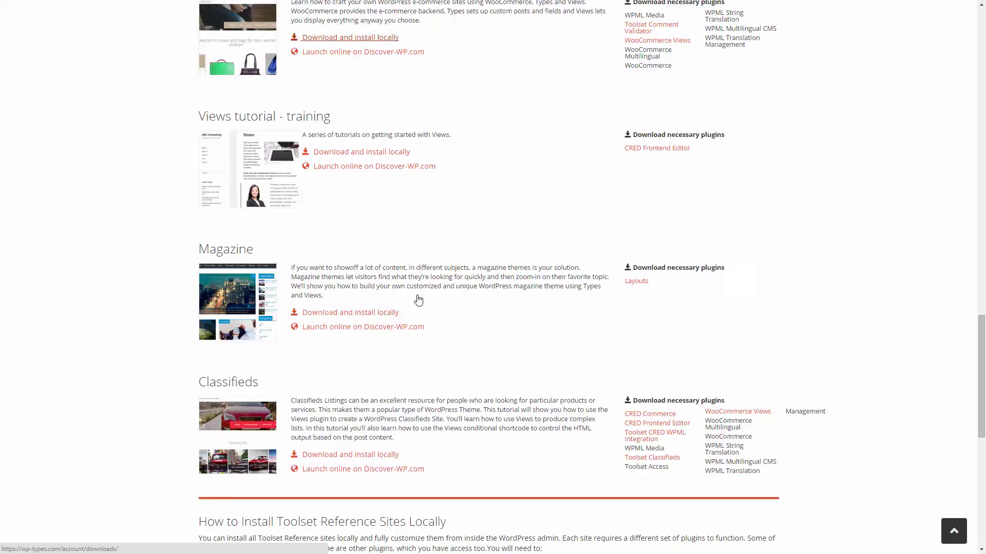
scroll(419, 299, "down", 3)
scroll(415, 292, "up", 1)
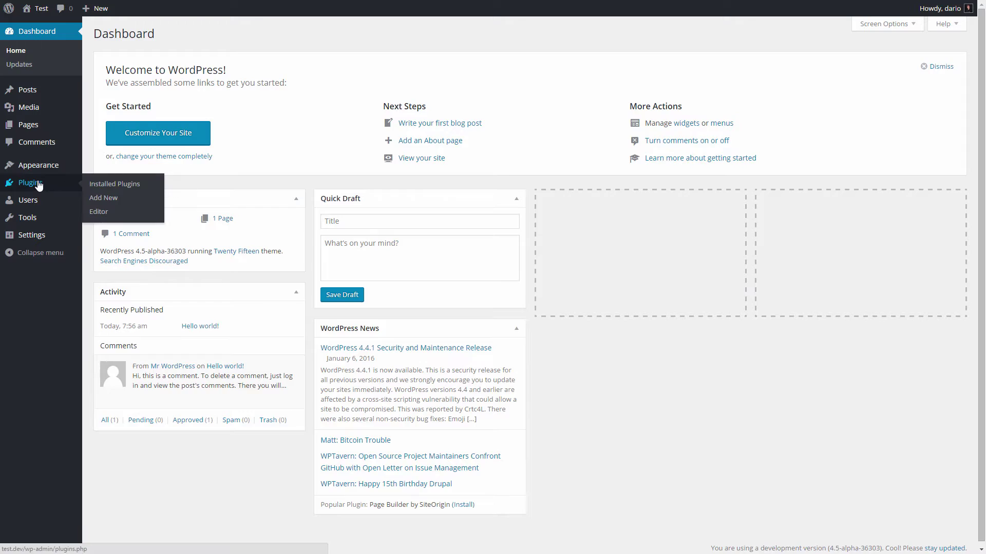
Step: Select all eight plugins under Installed Plugins and apply the Activate bulk action
left_click(38, 183)
left_click(105, 90)
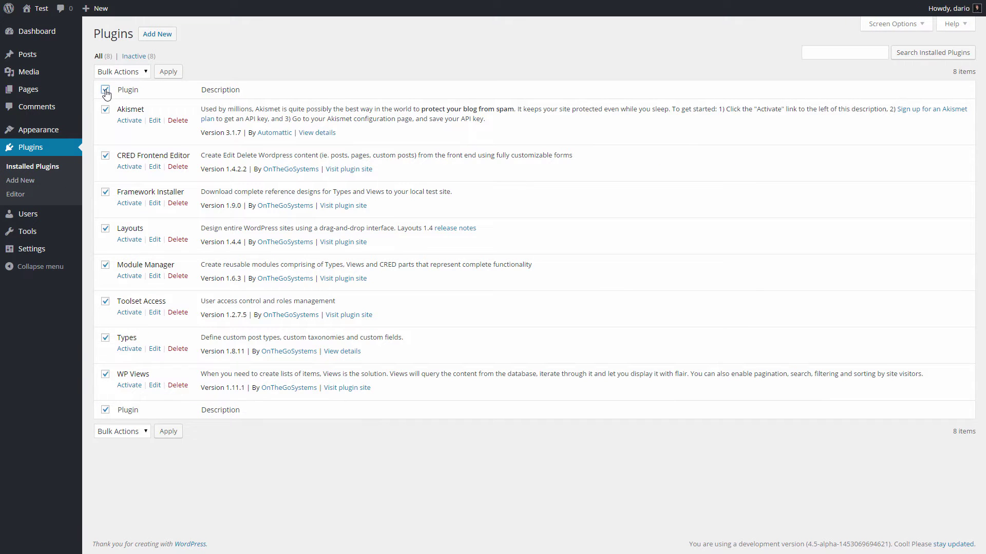
left_click(121, 72)
left_click(122, 94)
left_click(168, 72)
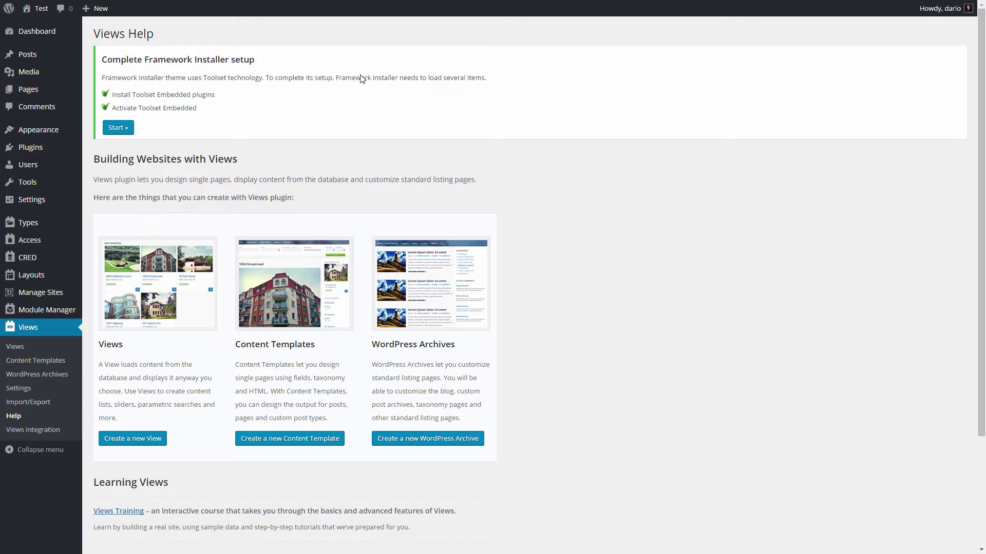
Step: Start the Framework Installer setup from its notice and browse the Reference Sites grid
left_click(116, 133)
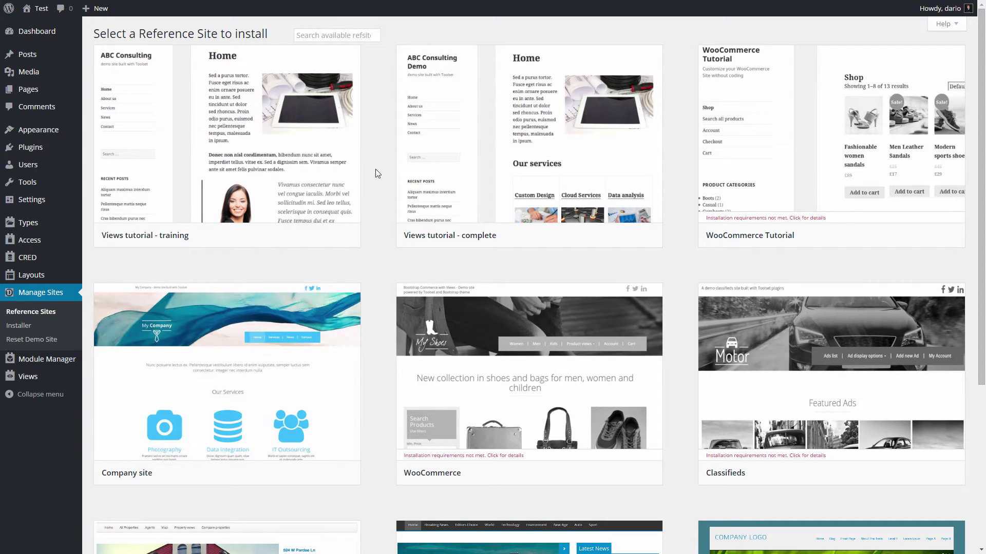
scroll(371, 395, "down", 5)
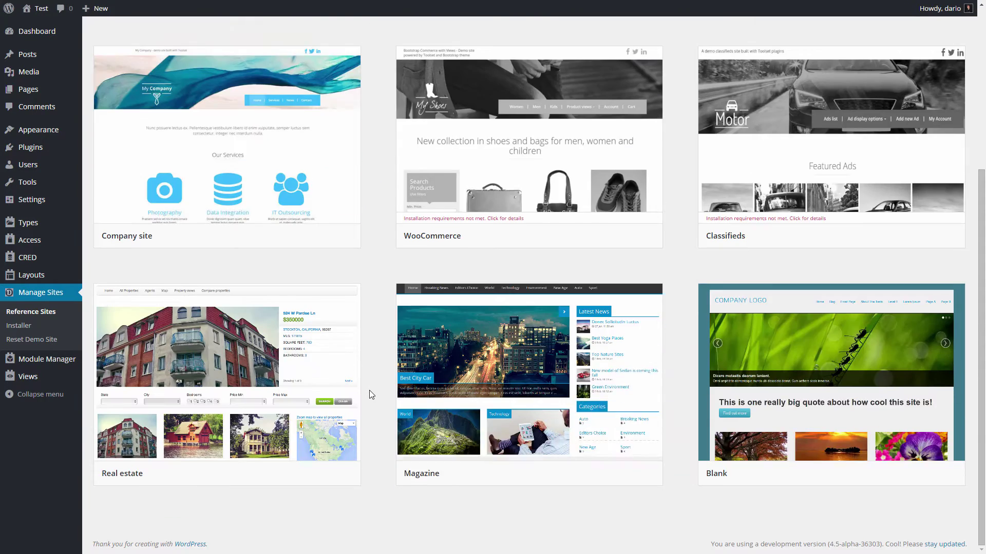
scroll(369, 393, "up", 5)
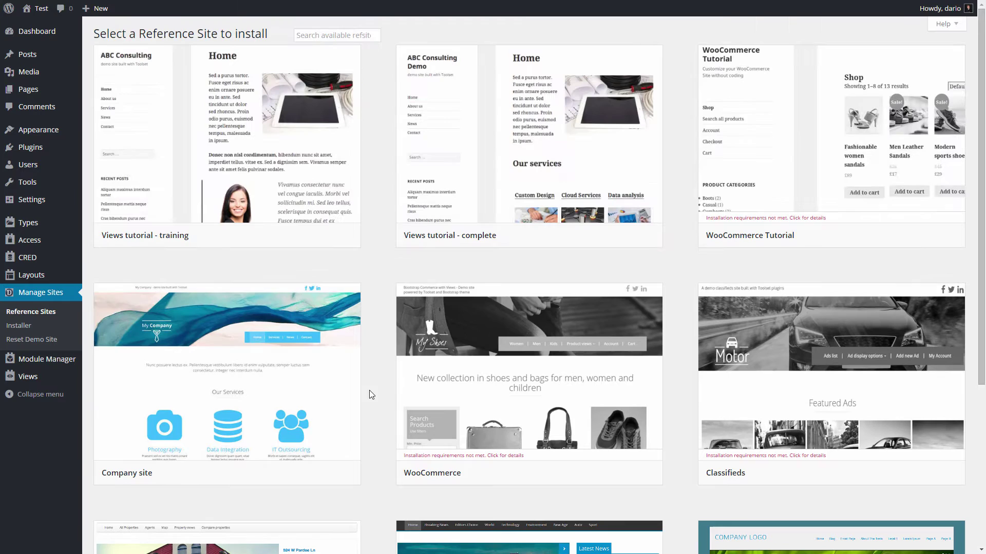
Step: Install the Company site reference site with the 'Layouts and Views plugins' option, confirming with OK
left_click(152, 411)
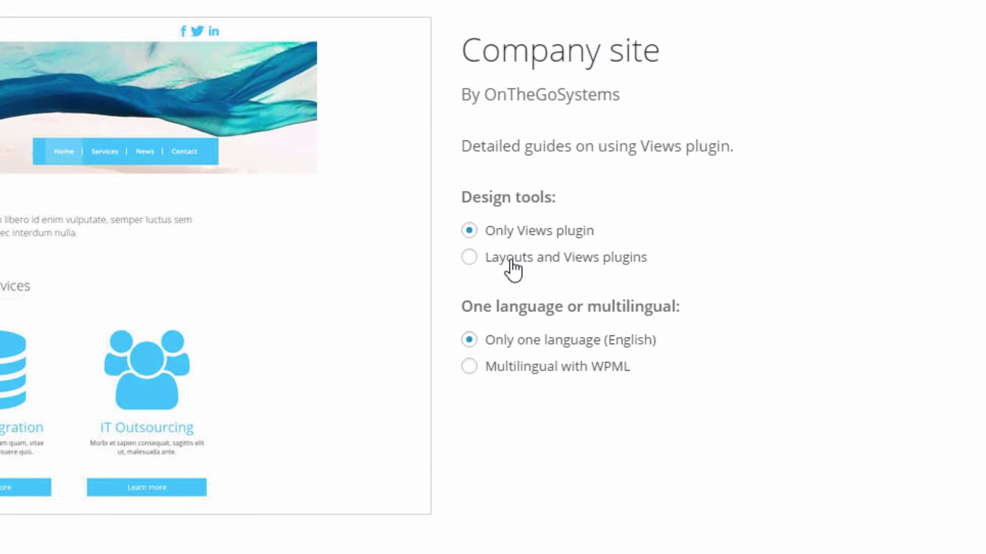
left_click(513, 269)
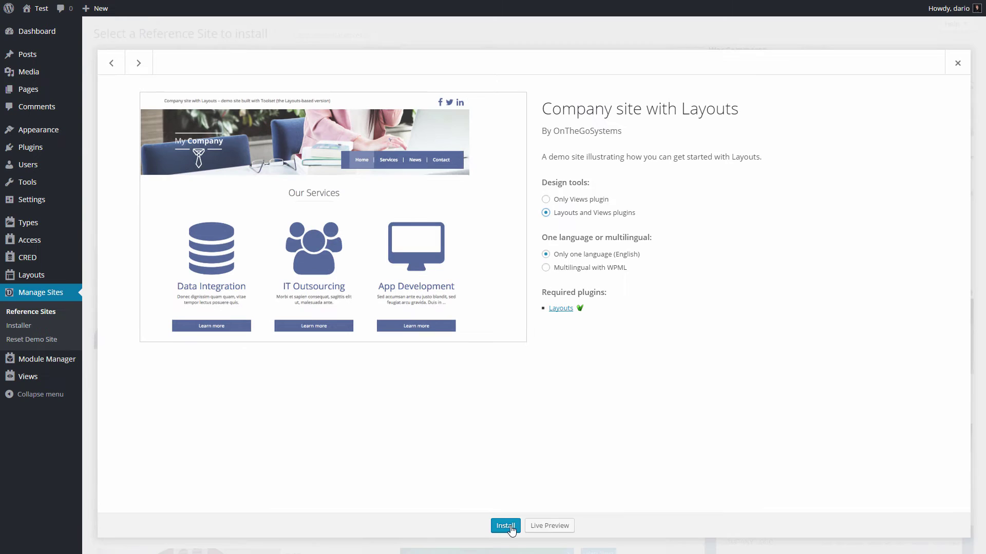
left_click(478, 553)
left_click(512, 56)
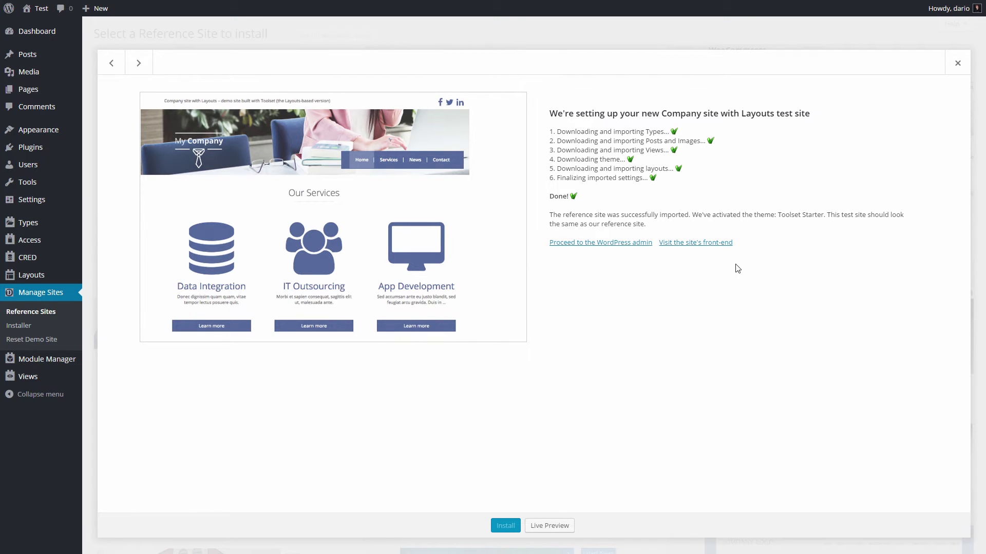
Step: Visit the installed site's front end and scroll through Our Services, Testimonials and Recent News
left_click(711, 244)
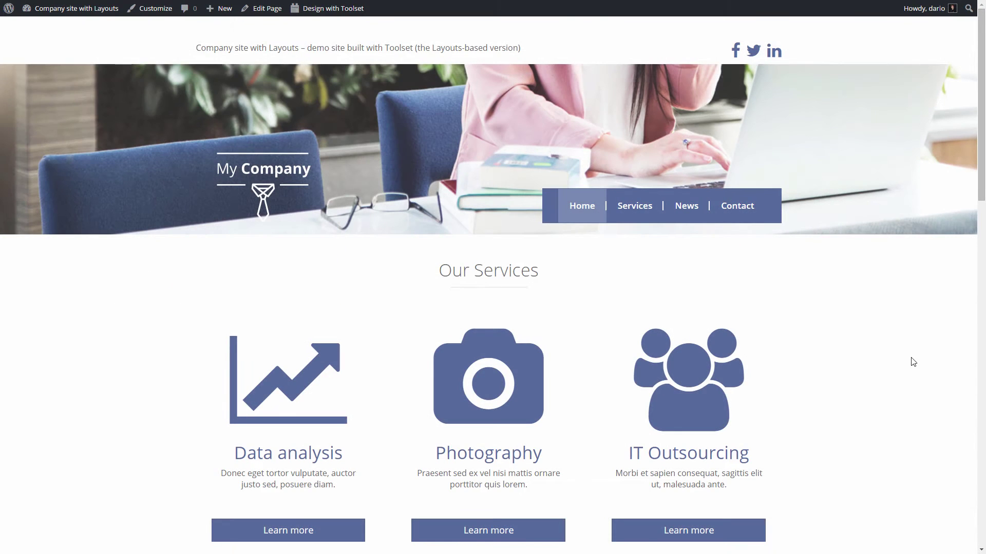
scroll(911, 361, "down", 10)
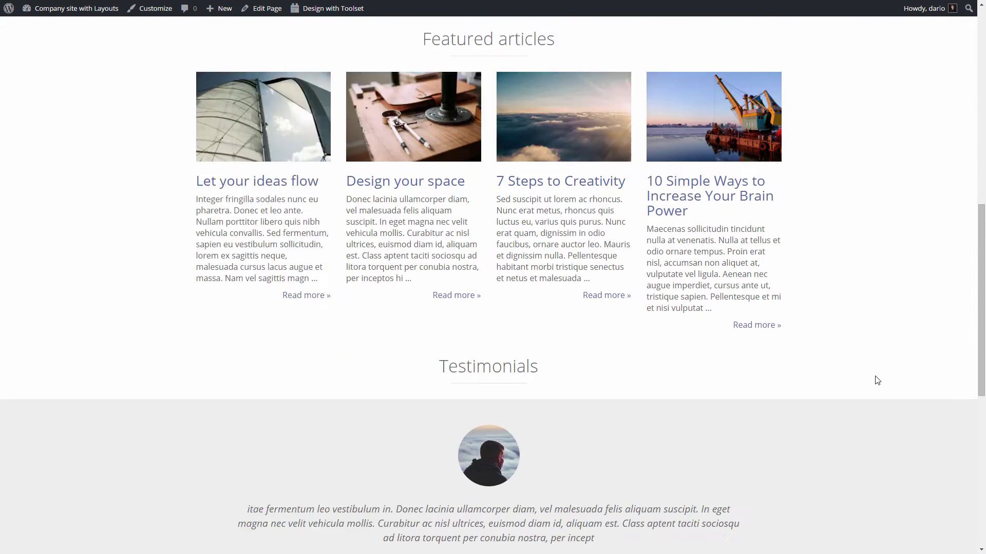
scroll(877, 380, "down", 8)
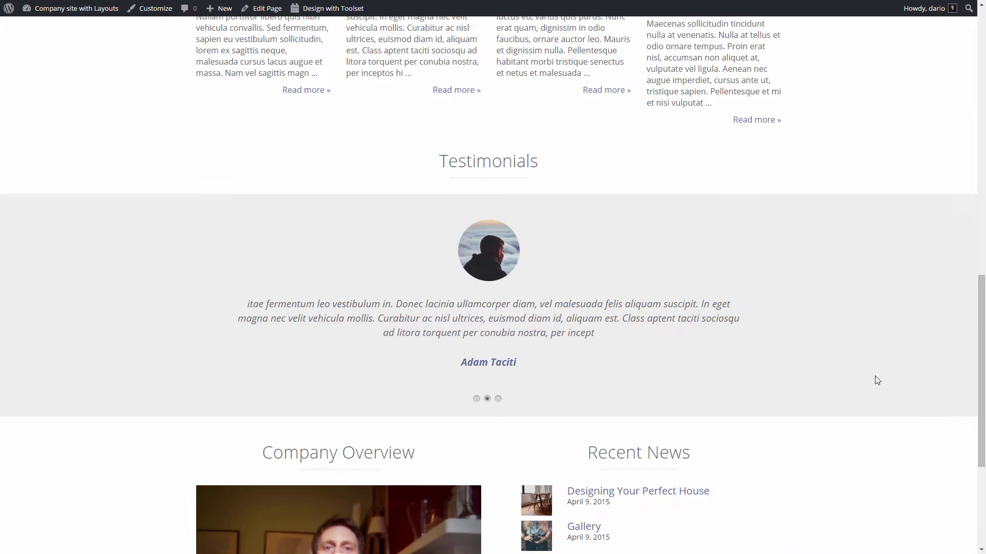
scroll(877, 380, "up", 18)
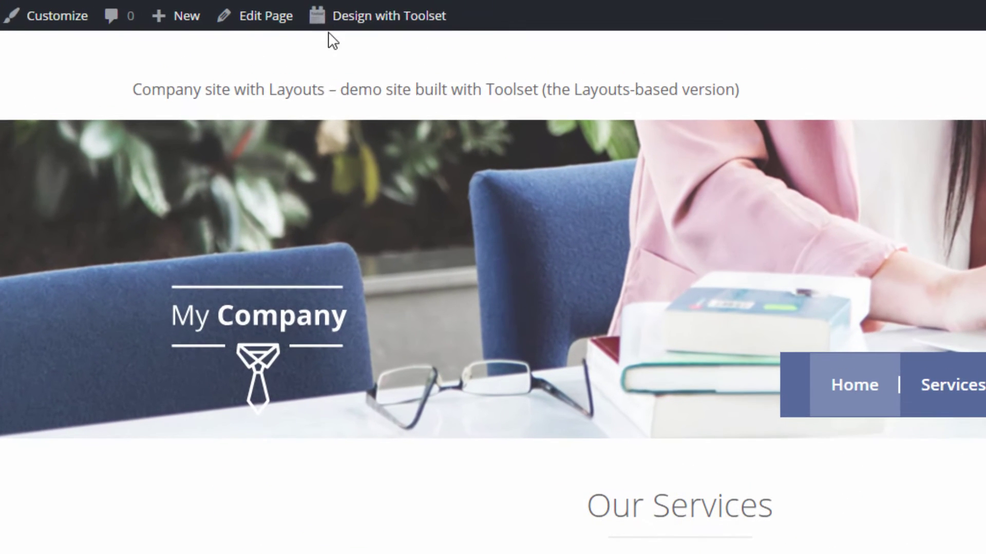
mouse_move(317, 16)
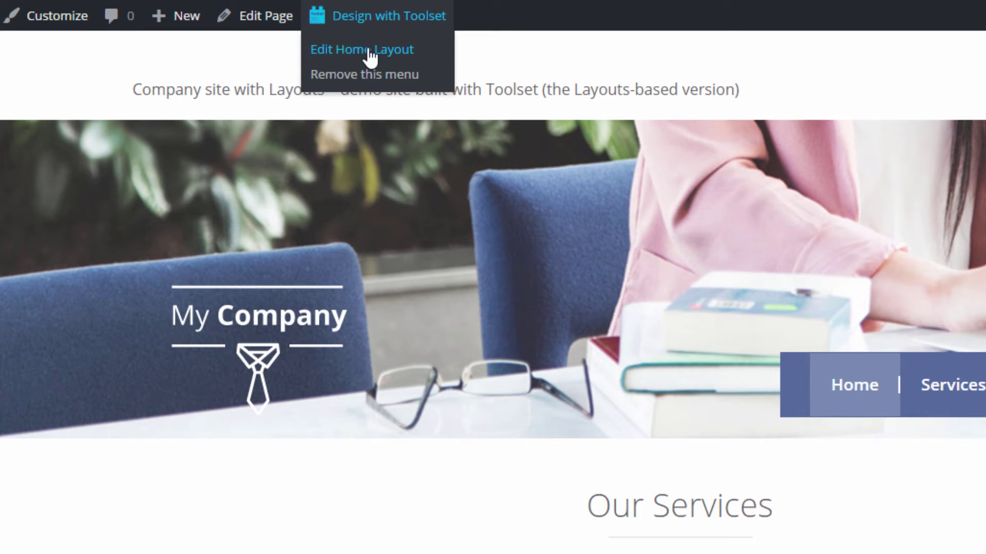
Step: Open the Home layout in the editor and scroll through its rows
left_click(370, 51)
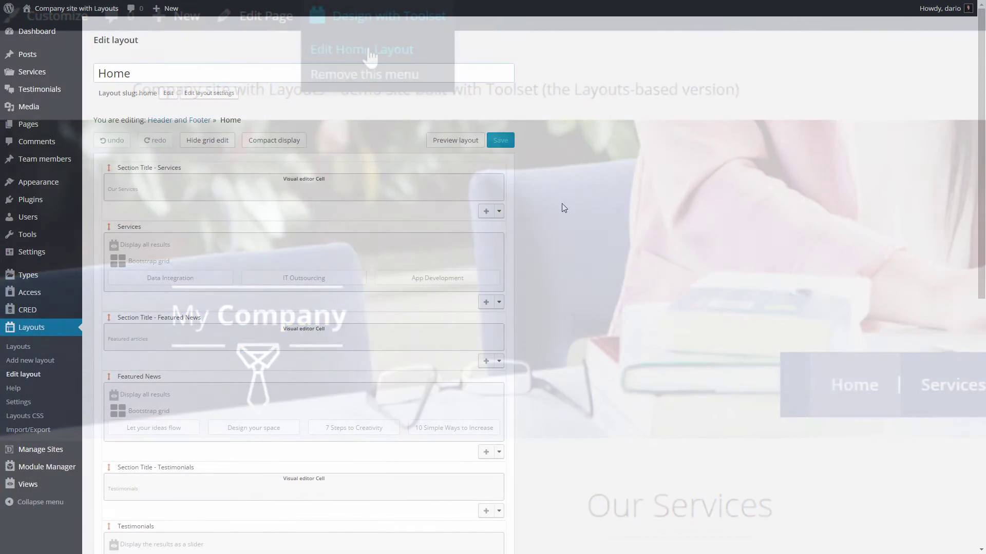
scroll(562, 204, "down", 3)
scroll(561, 205, "down", 6)
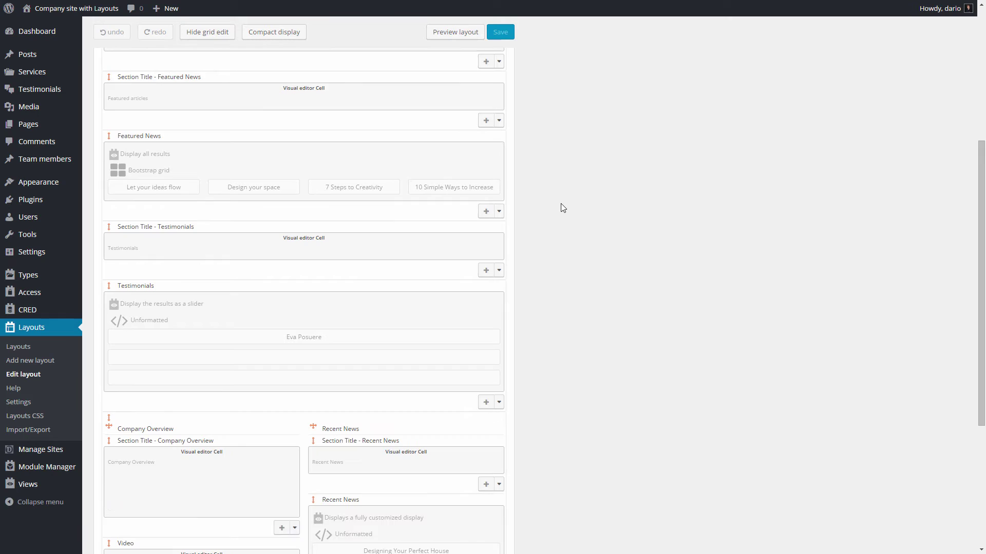
scroll(560, 207, "up", 10)
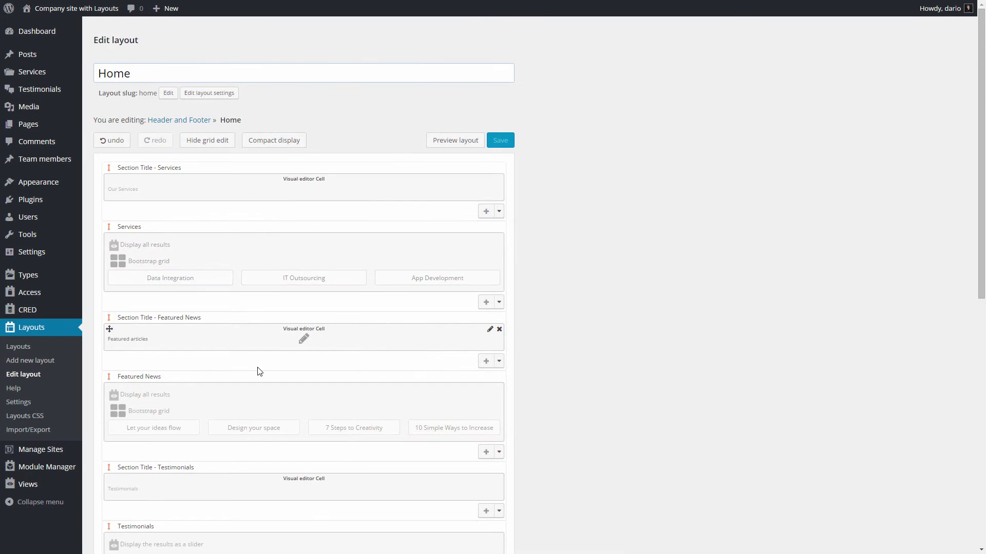
Step: Drag the Featured News title and Featured News rows above Services, save, and preview
left_click_drag(108, 317, 108, 172)
left_click_drag(109, 378, 105, 227)
left_click(500, 140)
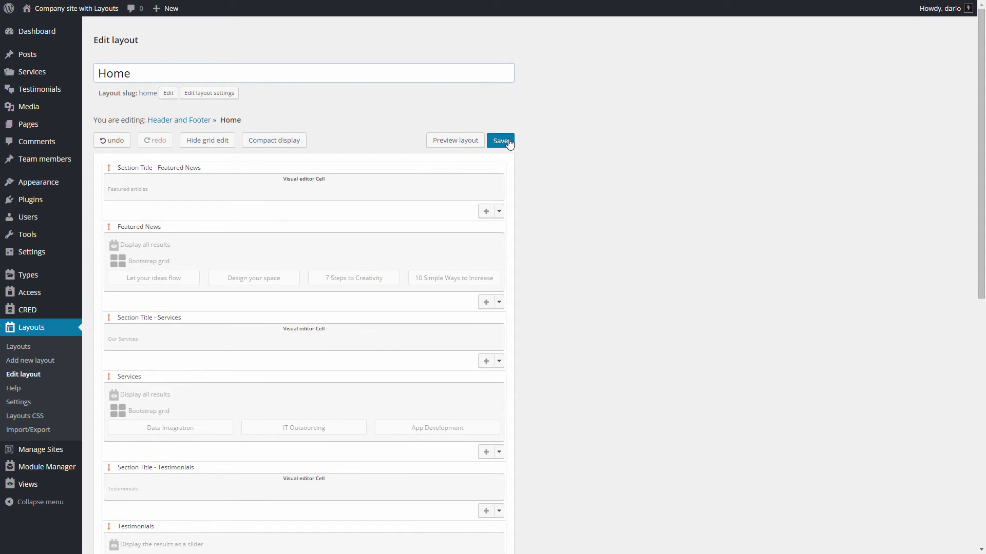
left_click(457, 145)
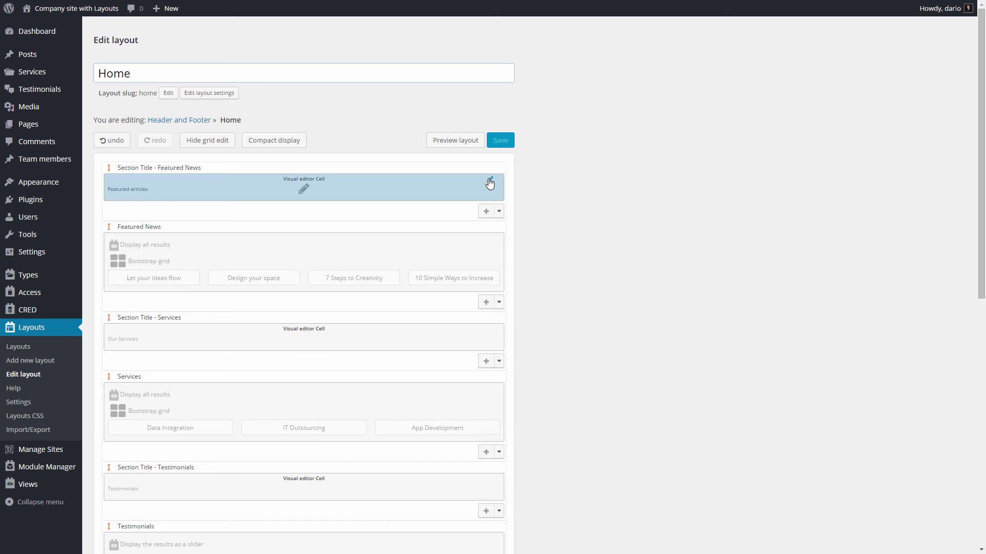
Step: Add the 'redcolor' tag class to the Featured articles title cell and save it
left_click(490, 181)
left_click(489, 408)
type("red")
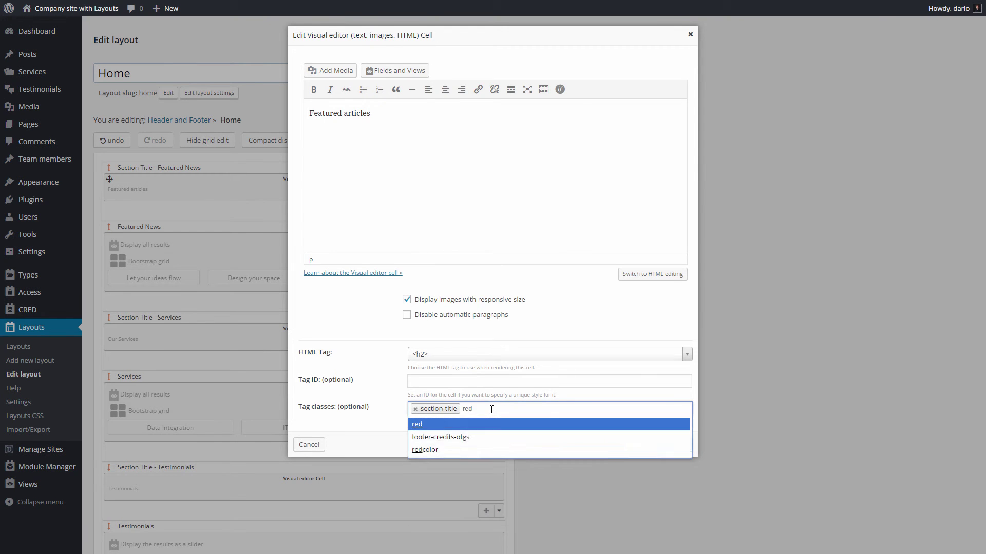
type("color")
key("Return")
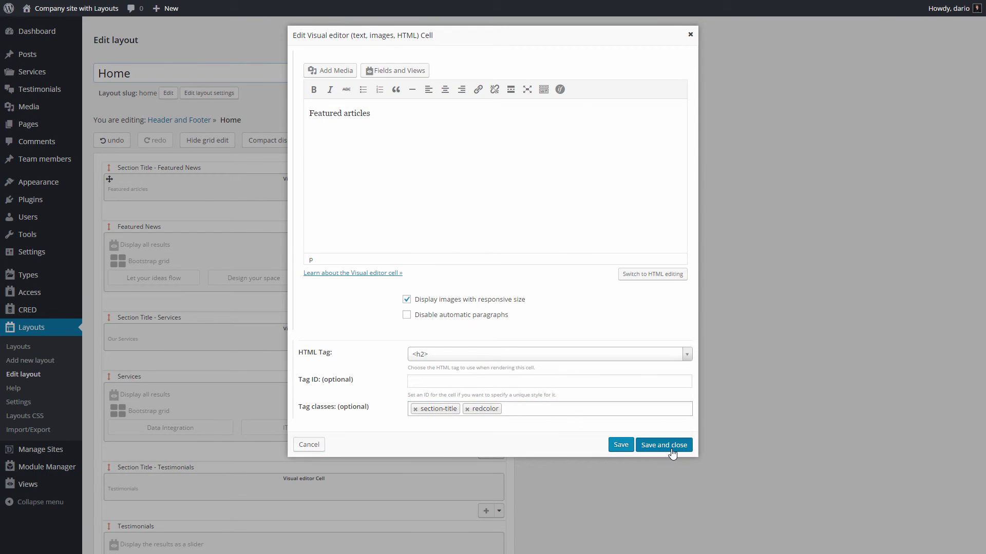
left_click(664, 444)
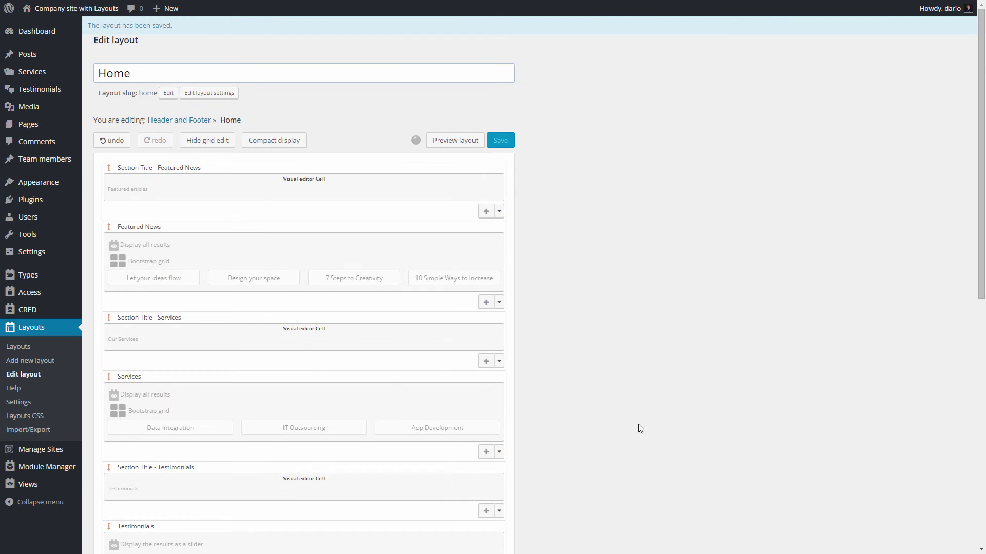
Step: Add a .redcolor { color: red } rule in Layouts CSS and save
left_click(25, 417)
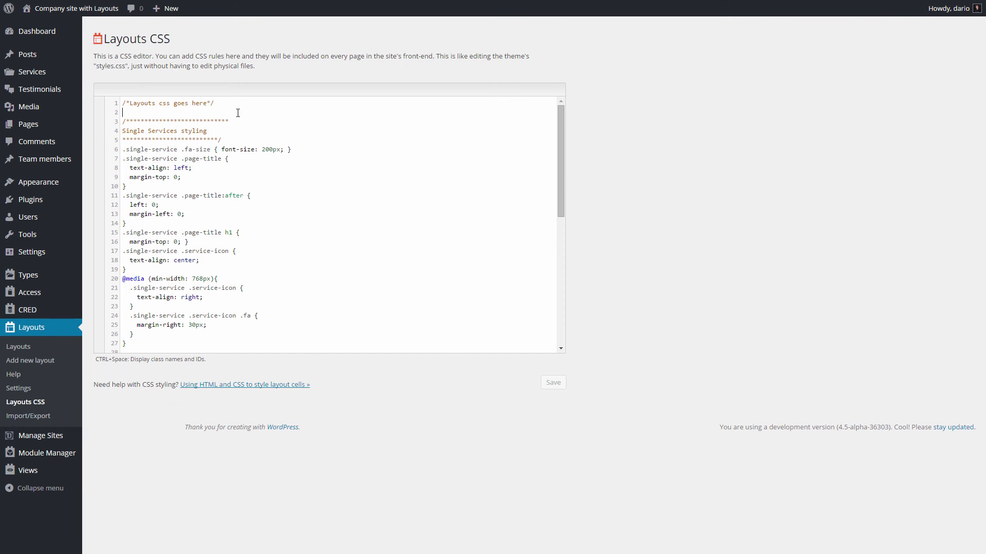
key("Return")
key("Return")
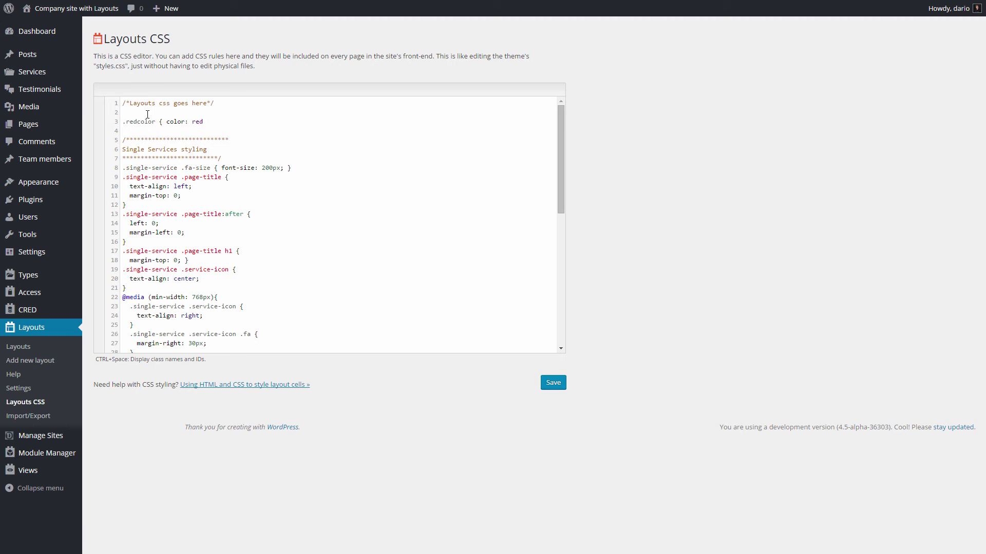
left_click(552, 387)
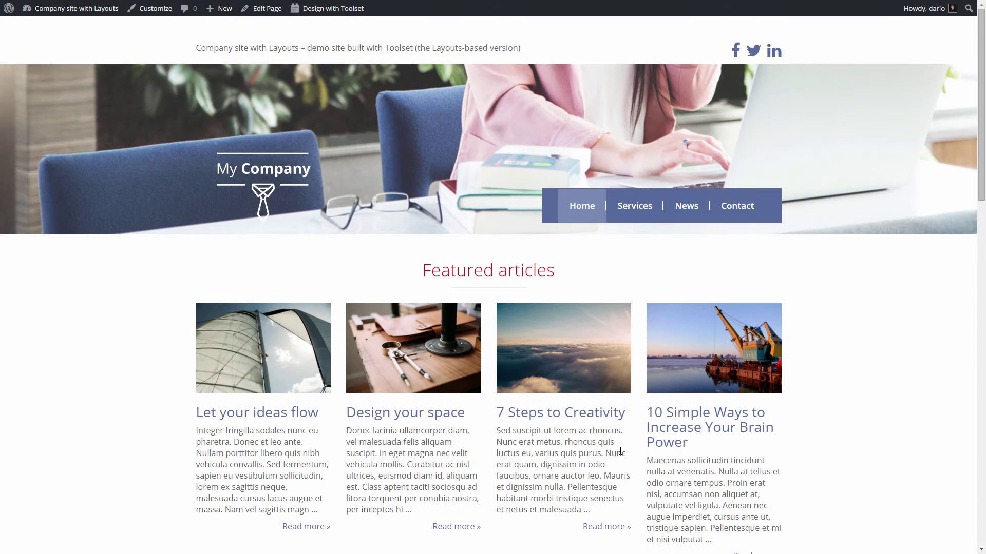